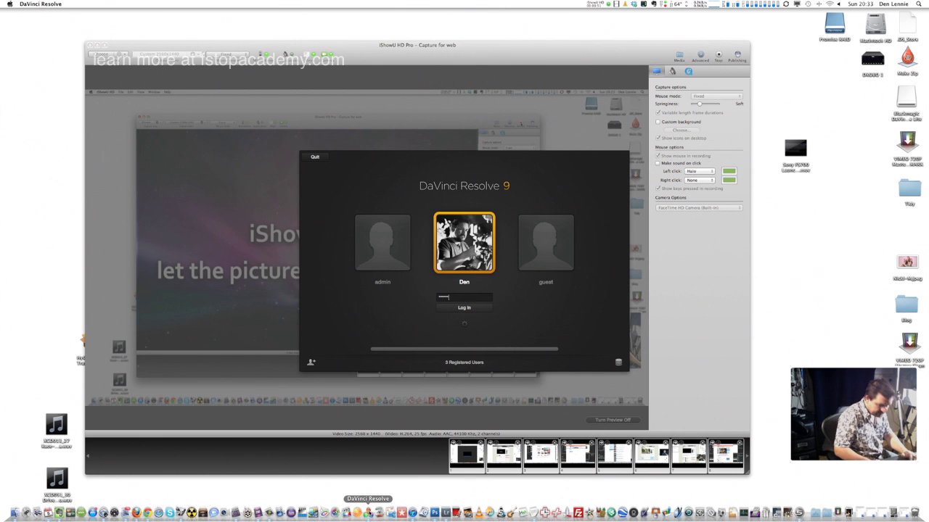
Log in to Resolve and bring up the DaVinci Resolve application menu.
key(Return)
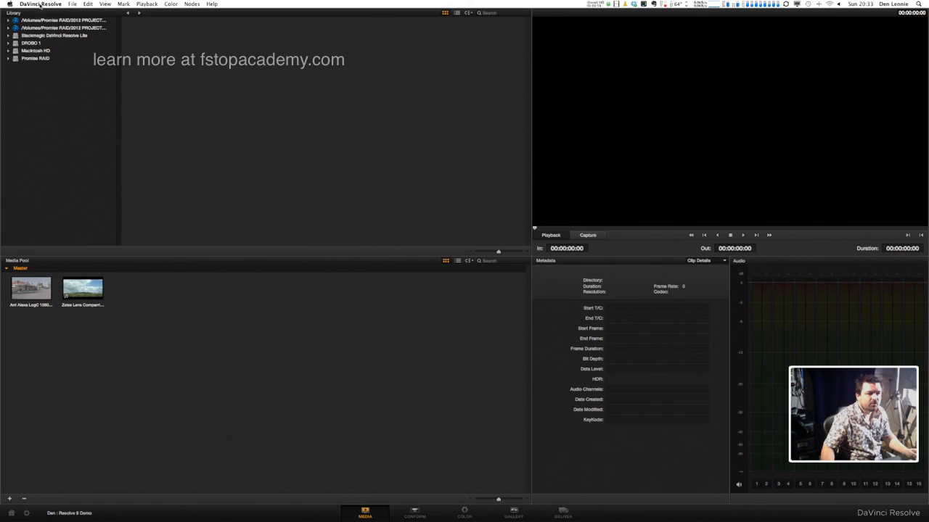
click(40, 5)
Open Preferences and view the Control Panels and Video Capture Hardware (UltraStudio 3D) settings.
click(38, 24)
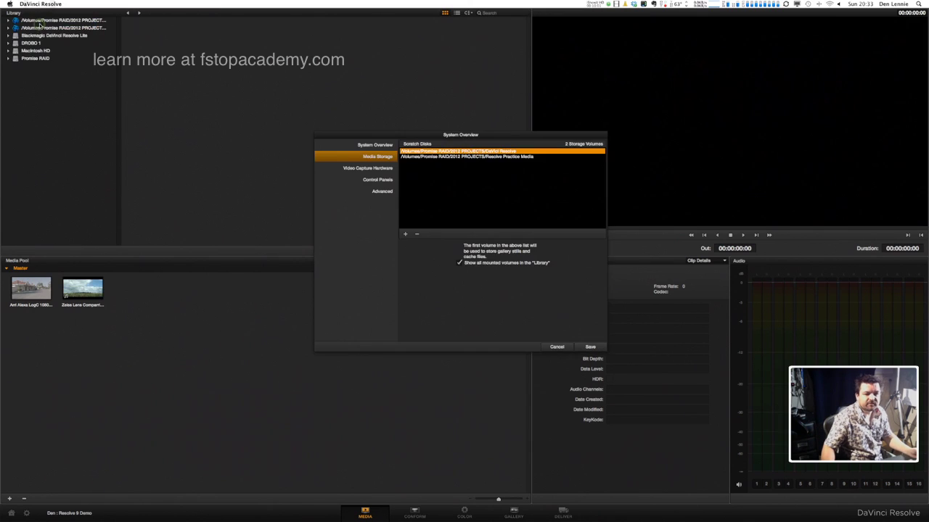
click(377, 181)
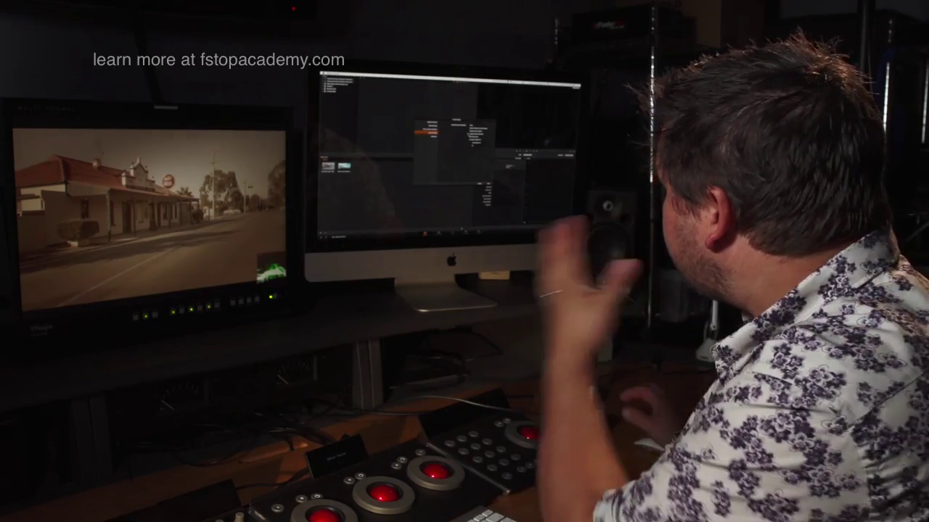
mouse_move(427, 125)
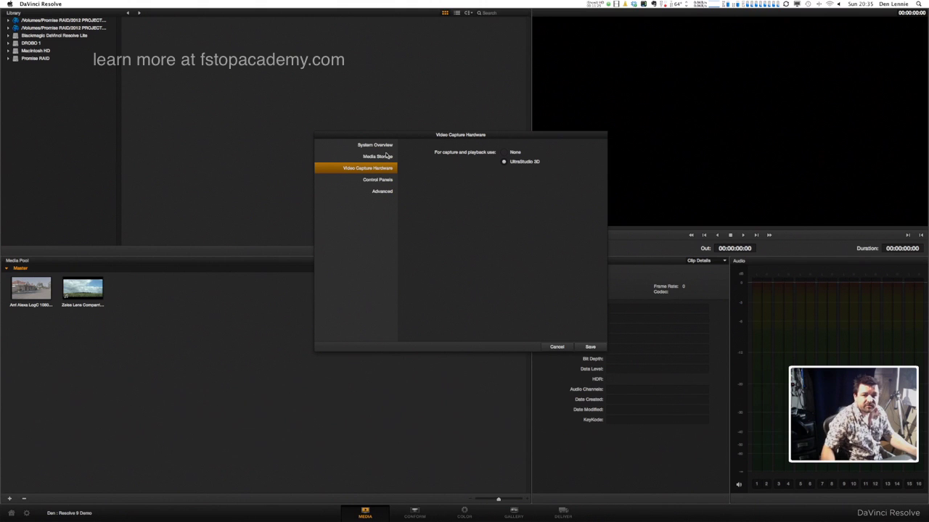
Check Media Storage and Video Capture Hardware, then save the preferences and dismiss the alert.
click(379, 157)
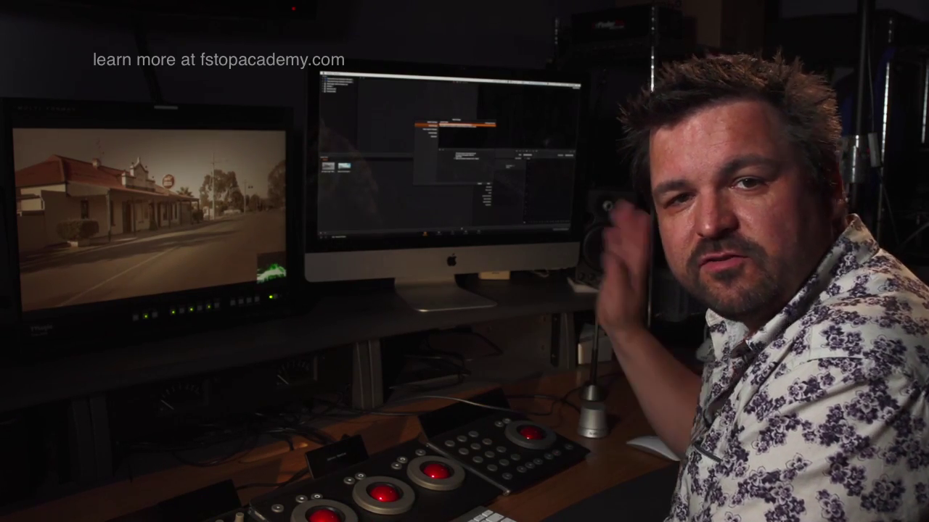
click(426, 129)
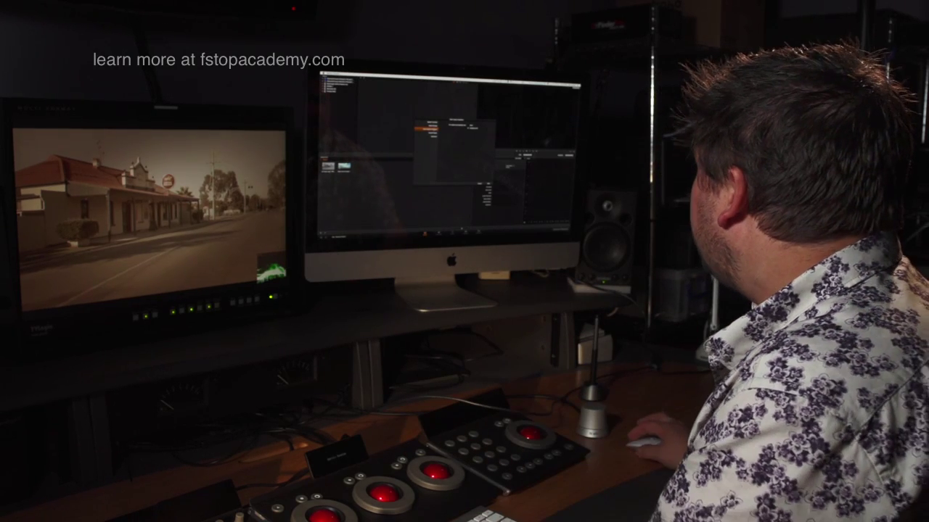
click(590, 347)
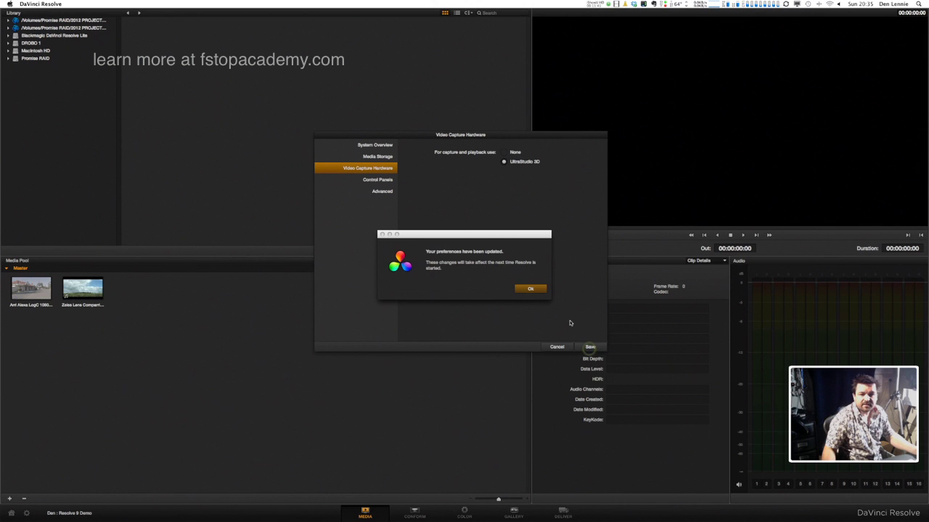
click(532, 289)
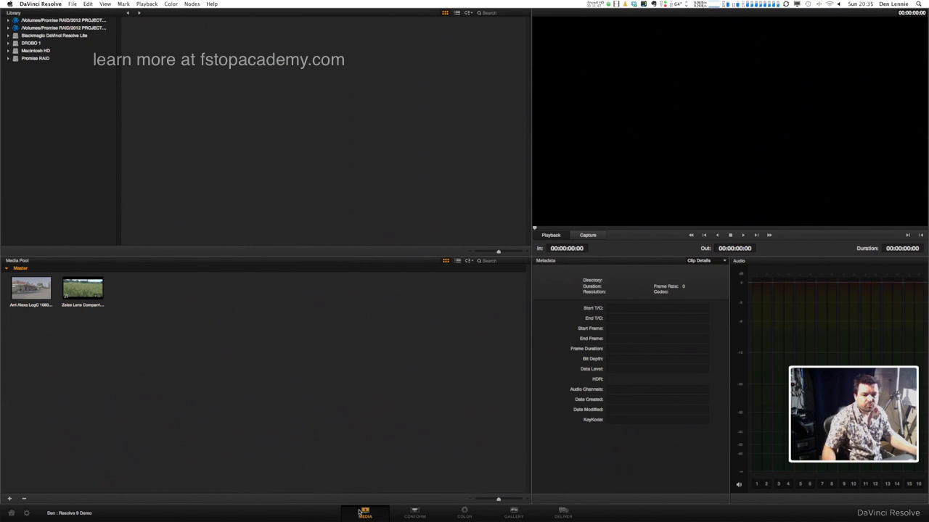
Visit the Conform page, then move to the Color page with Shift+6.
click(415, 514)
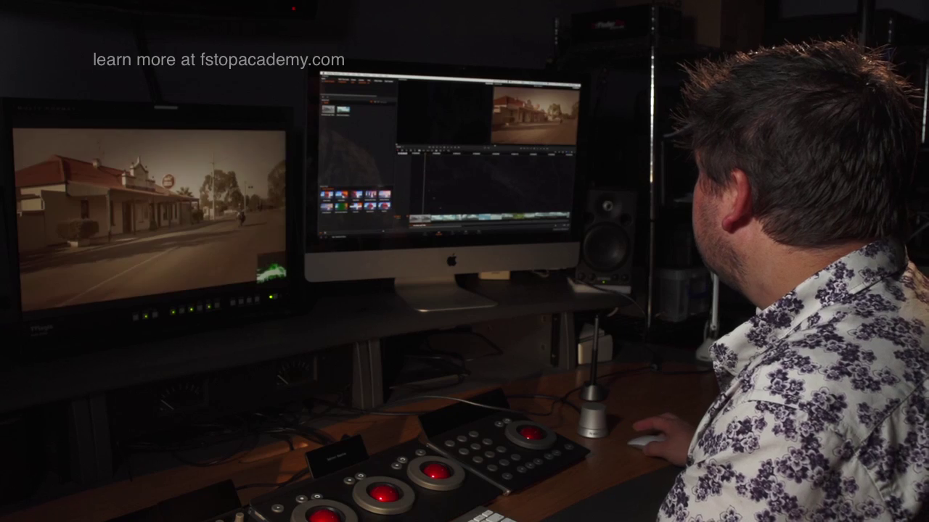
key(shift+6)
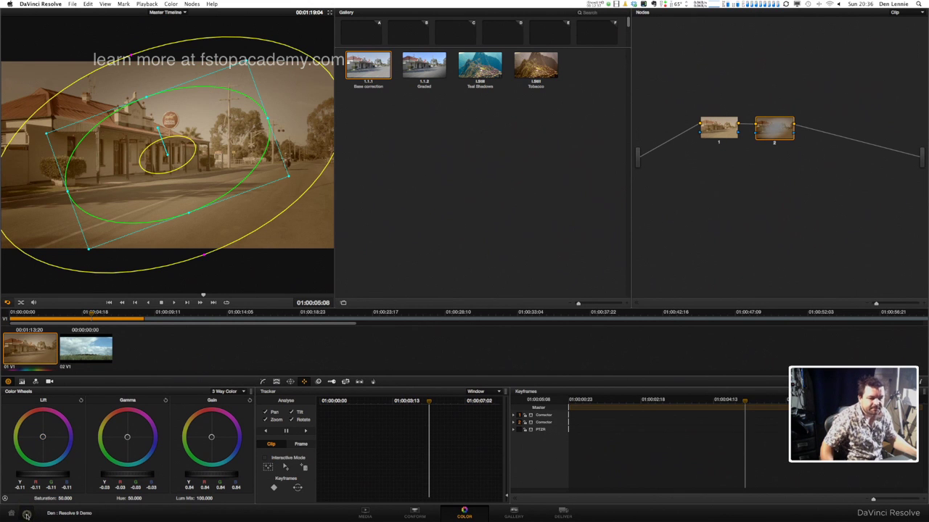
Open Project Settings and review the Control Panel page.
click(26, 516)
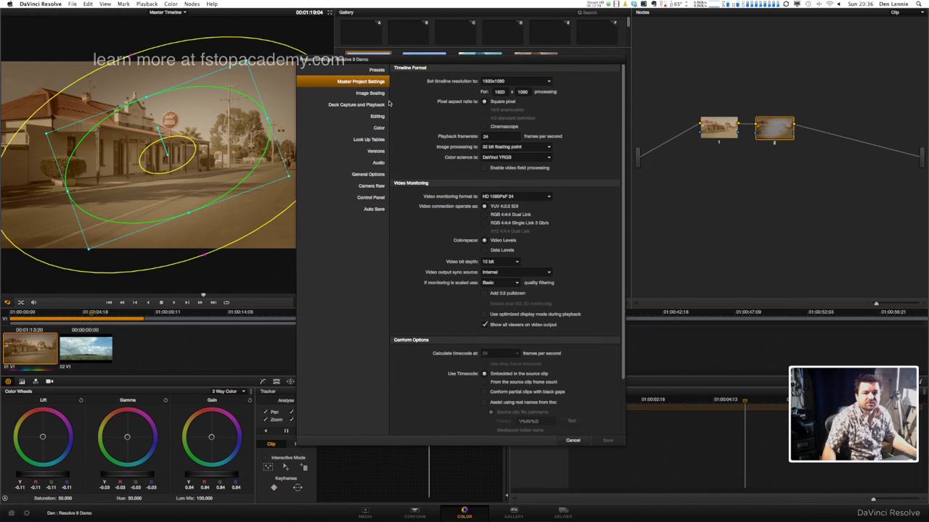
click(368, 198)
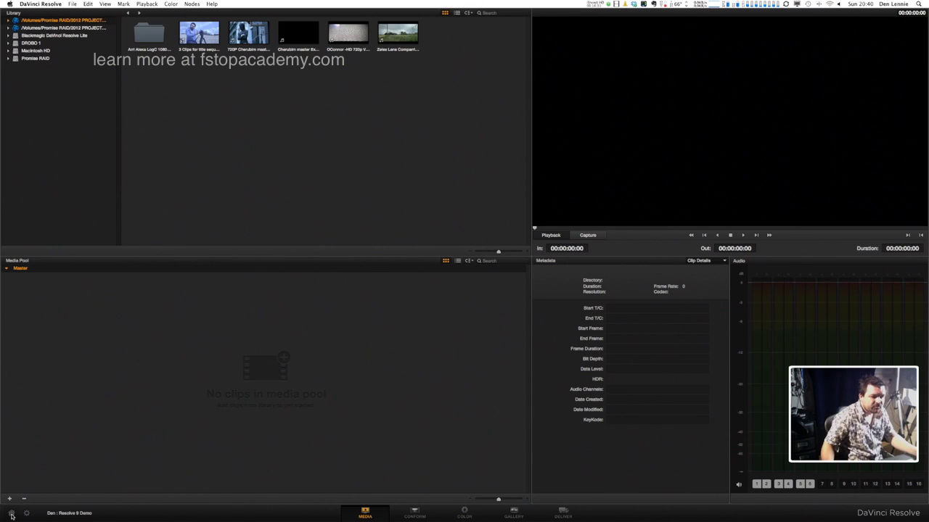
Save the Resolve 9 Demo project and start a new project named 'Resolve test New'.
click(11, 513)
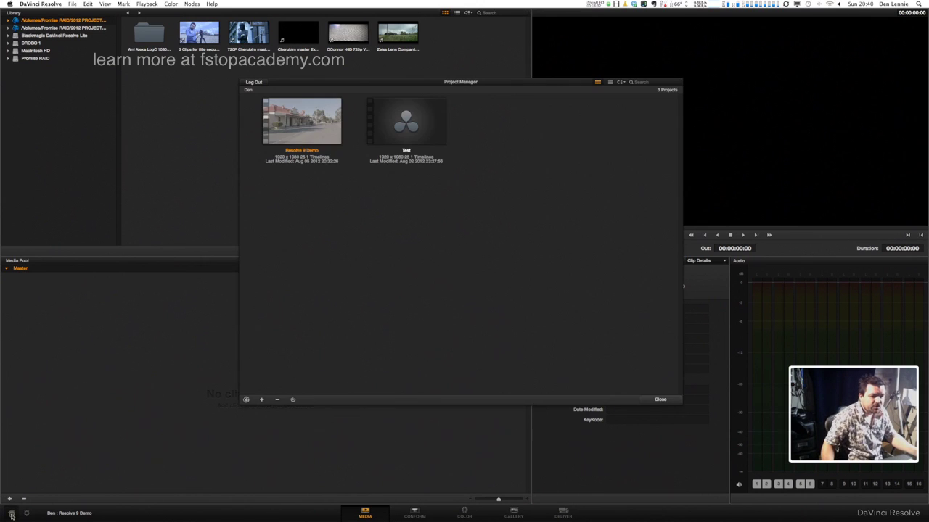
click(261, 400)
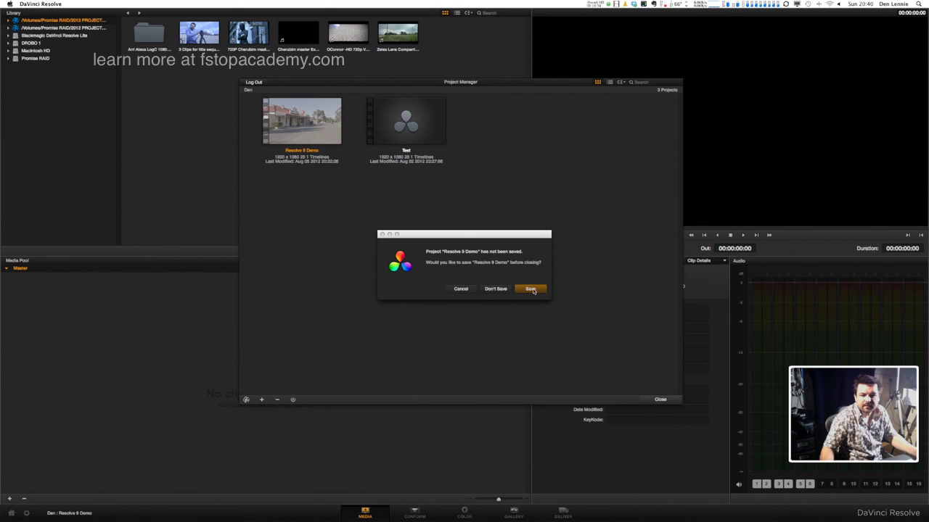
click(531, 289)
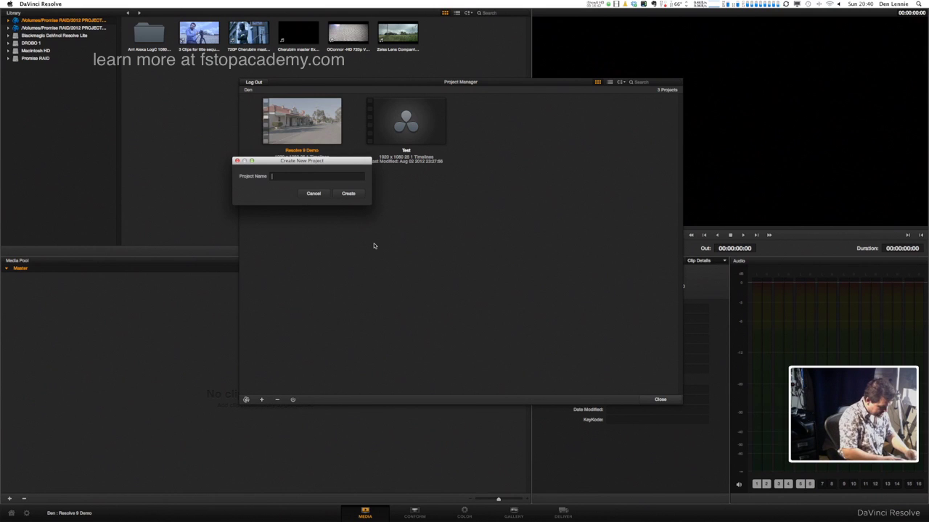
text(Resolve te)
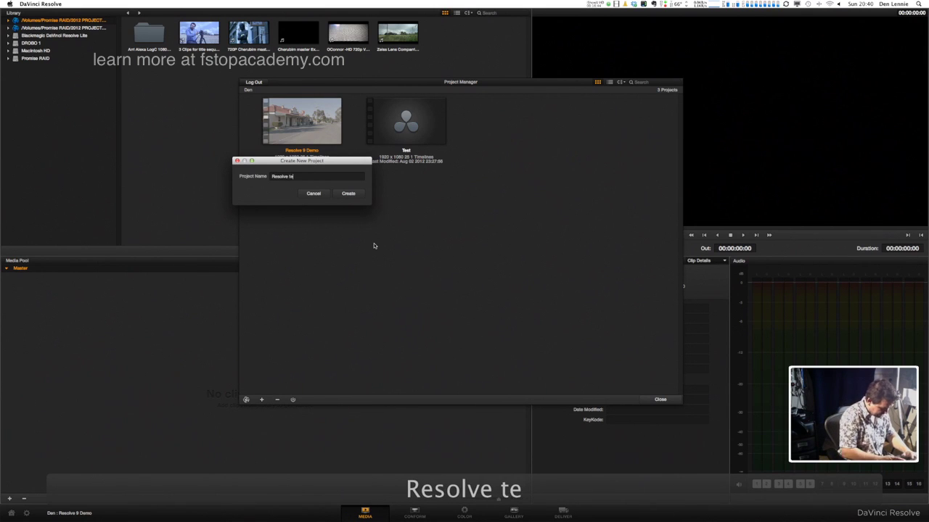
text(st)
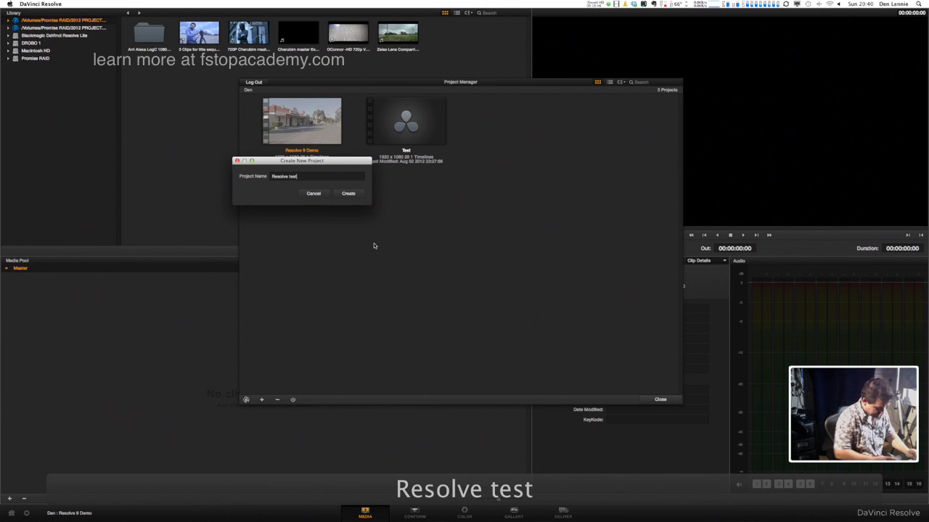
text( New)
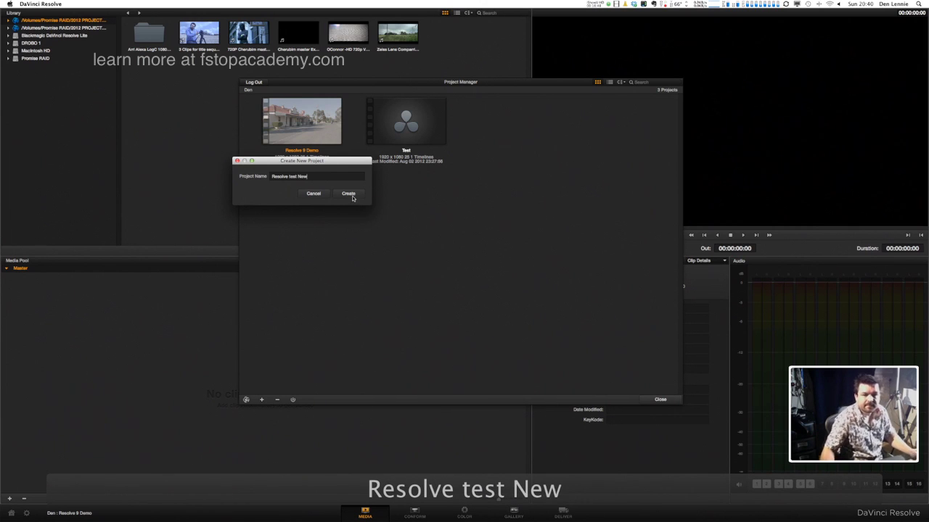
Create and open the Resolve test New project, then save it.
click(351, 195)
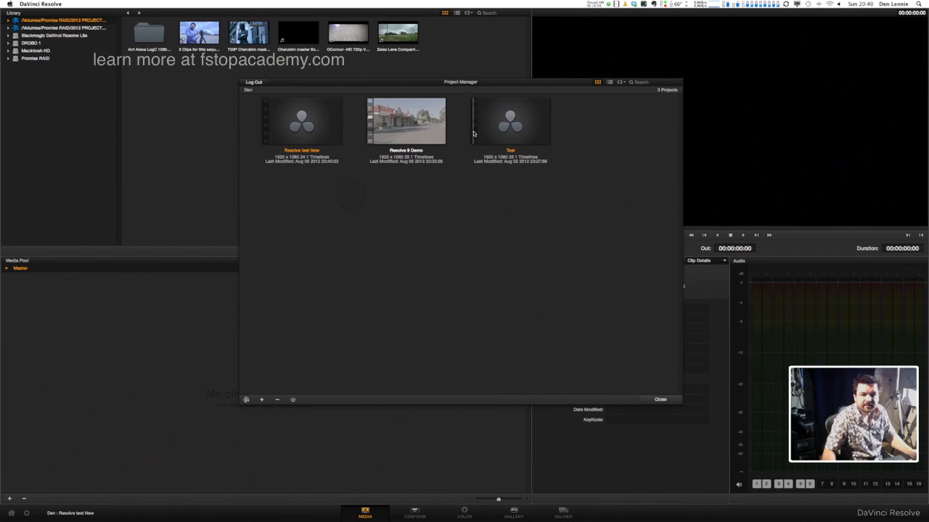
double_click(315, 133)
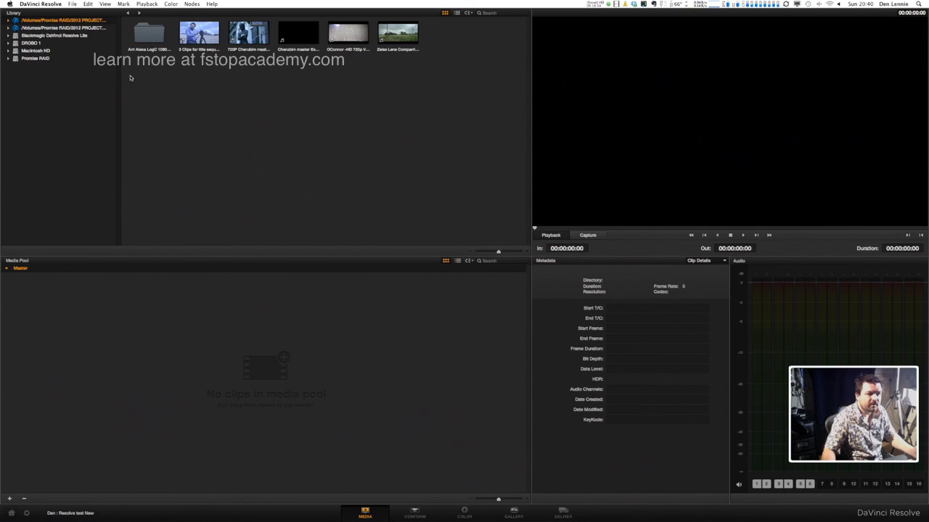
click(72, 4)
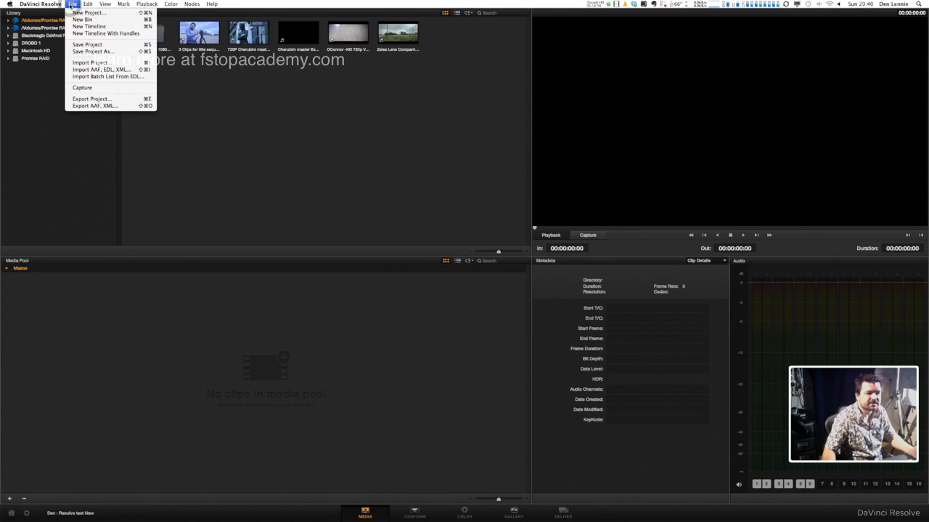
click(80, 45)
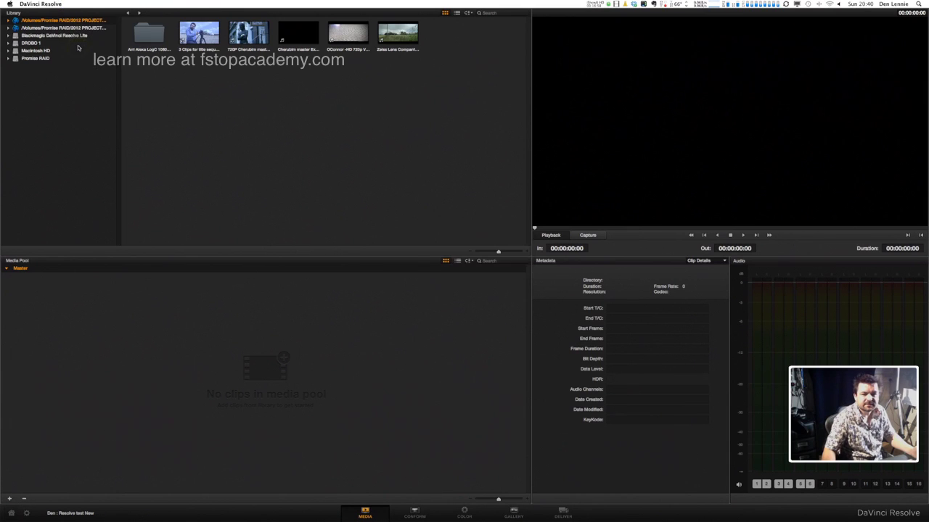
Turn auto save on, saving every 10 minutes.
click(26, 514)
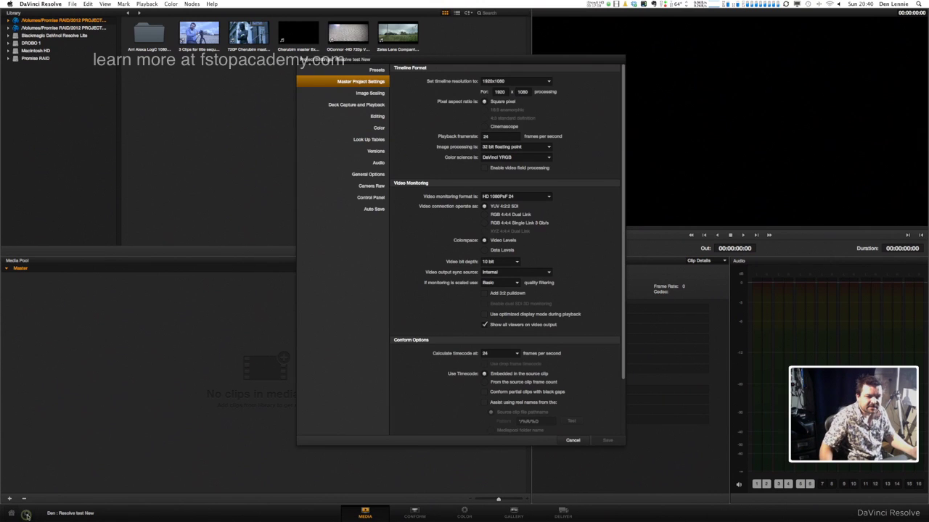
click(371, 210)
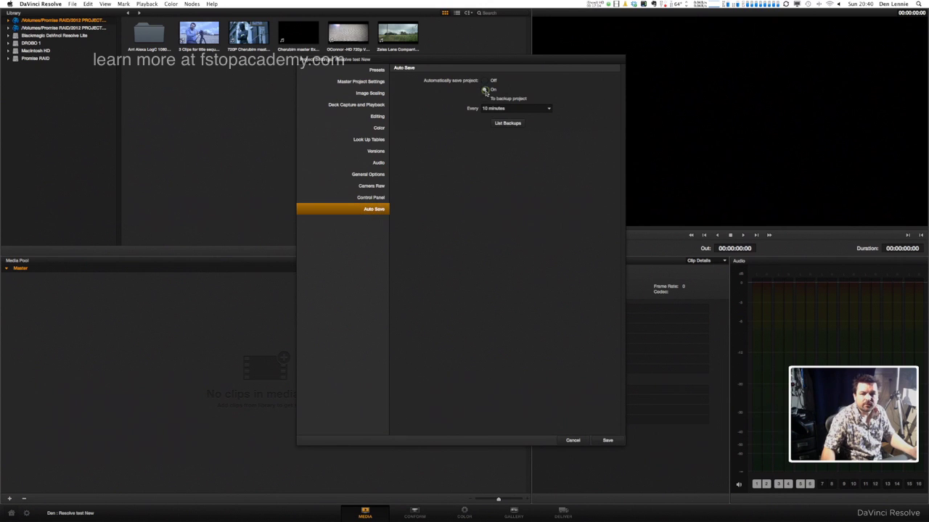
click(549, 109)
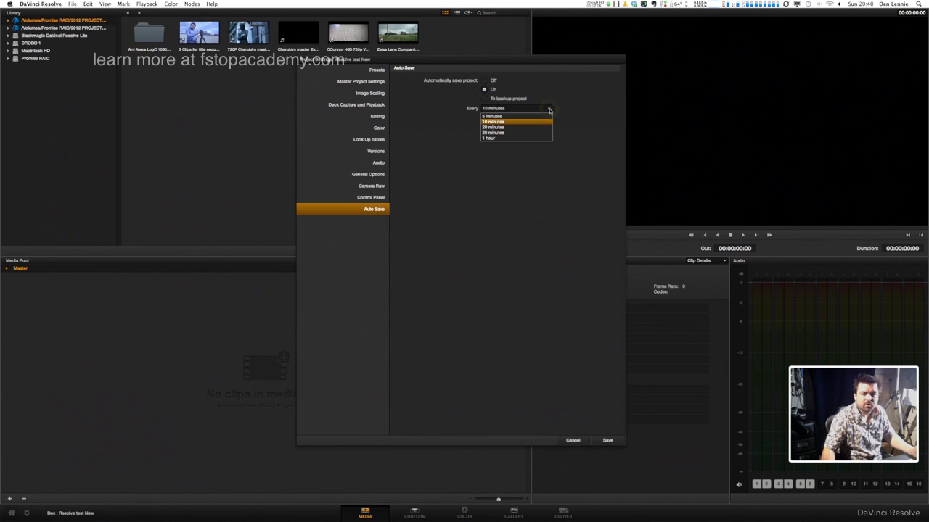
click(527, 122)
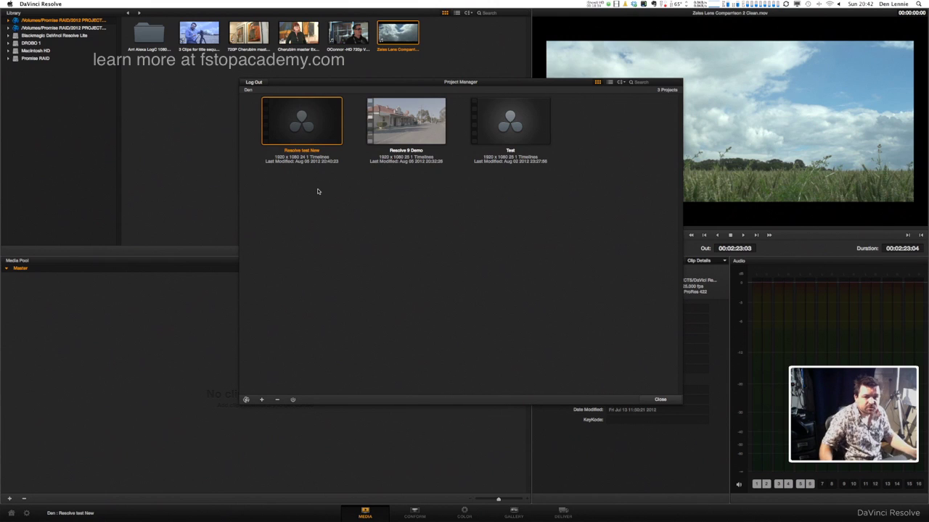
Open Resolve test New and enter 25 as the playback frame rate in Master Project Settings.
double_click(308, 128)
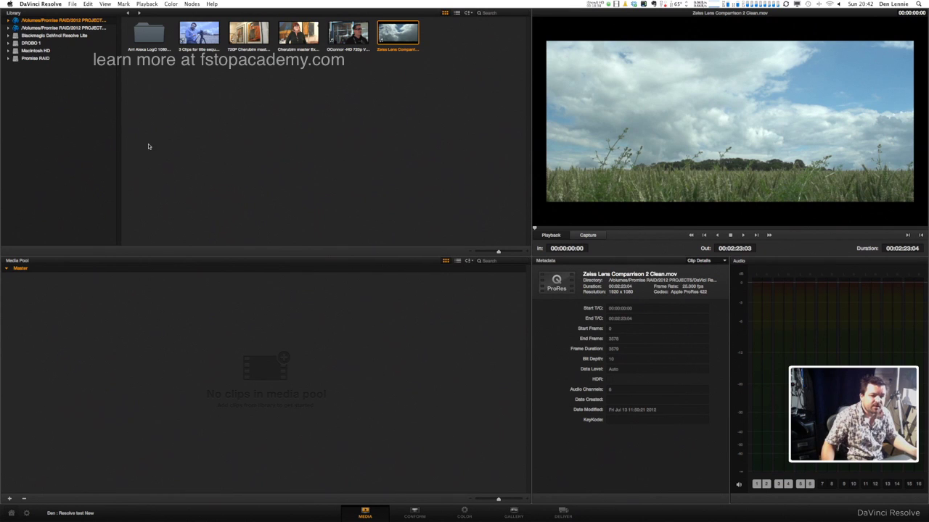
click(26, 514)
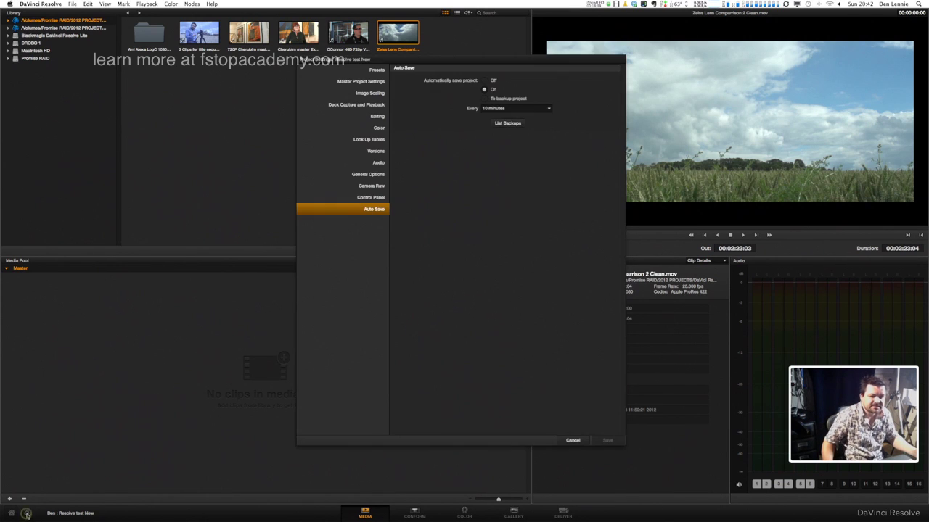
click(371, 83)
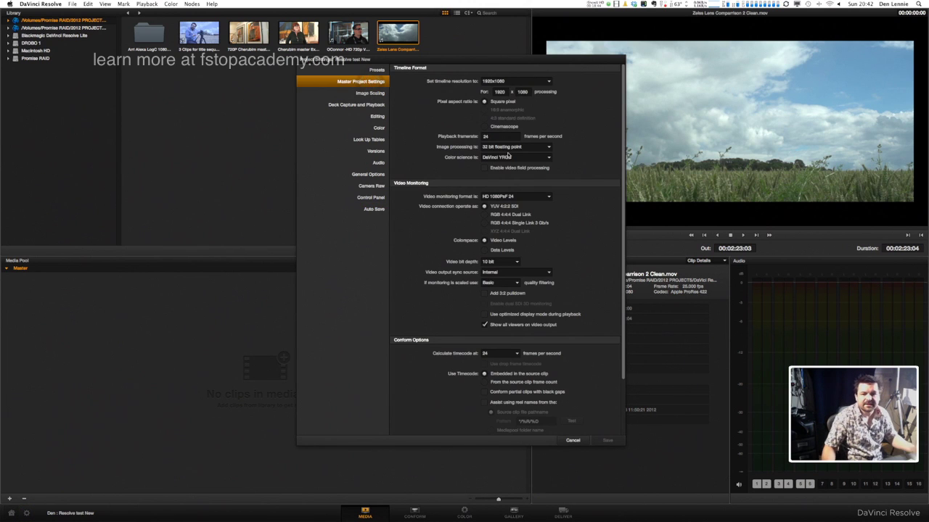
text(25)
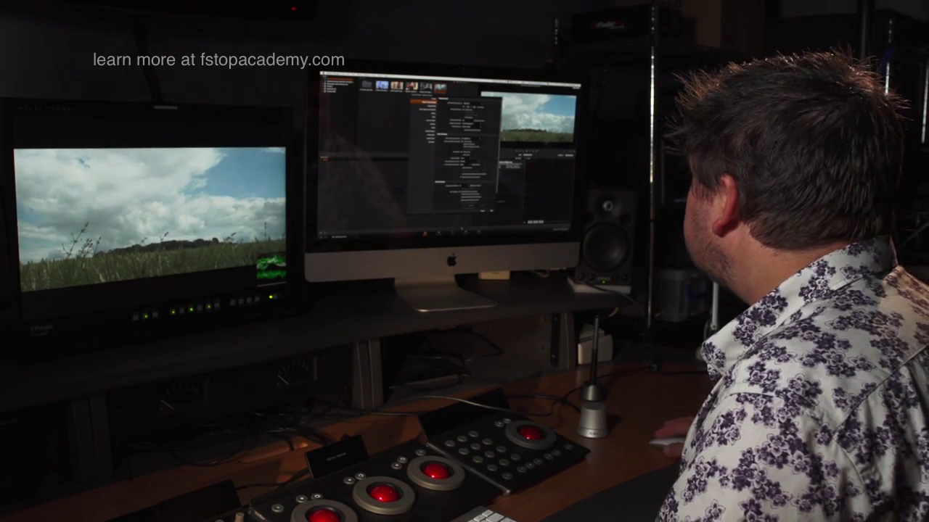
Match the Conform Options timecode rate to 25 fps and save the project settings.
click(516, 354)
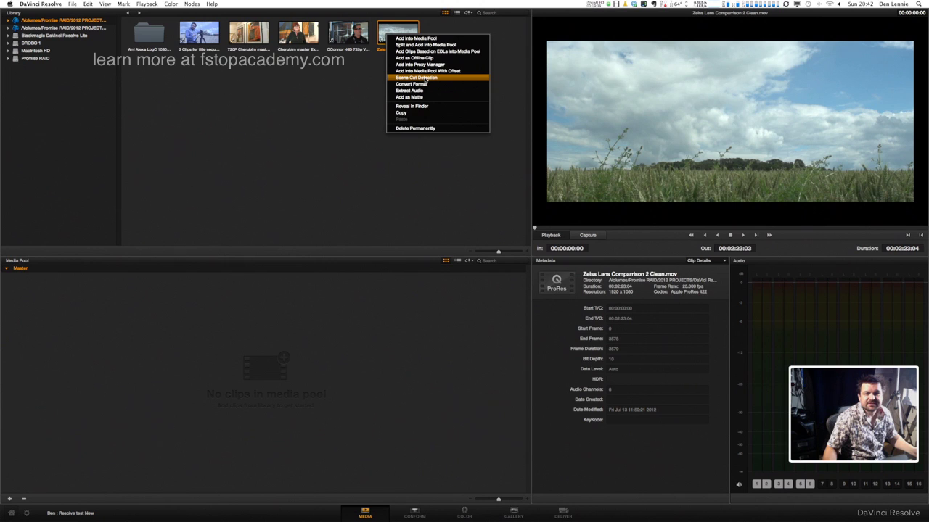
Run Scene Cut Detection on the Zeiss Lens Comparison 2 Clean.mov clip.
click(425, 80)
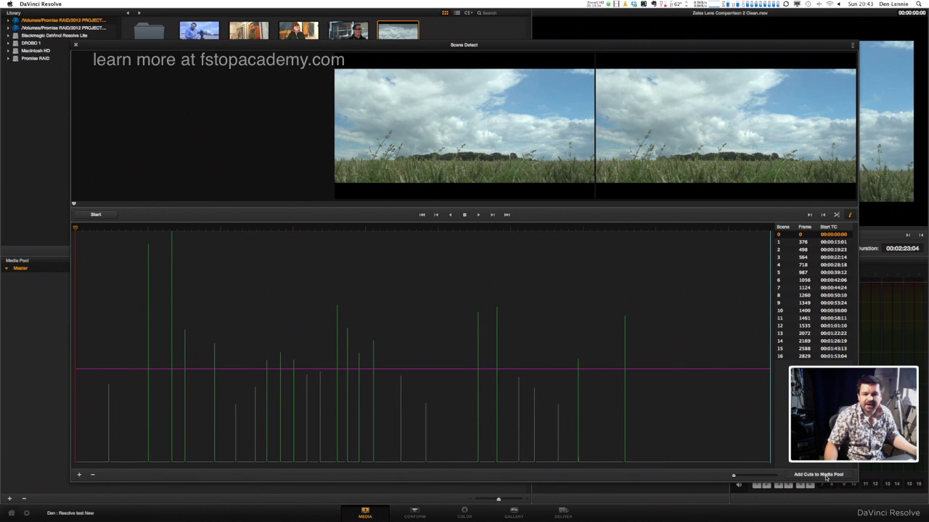
Add the seventeen detected scene cuts of Zeiss Lens Comparison 2 Clean.mov to the Media Pool with default conform settings, then close Scene Detect.
click(818, 475)
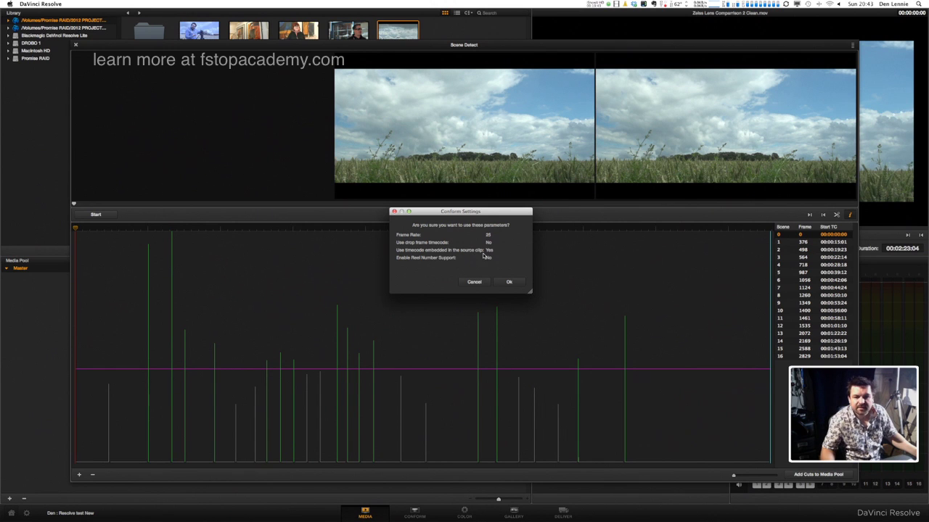
click(508, 283)
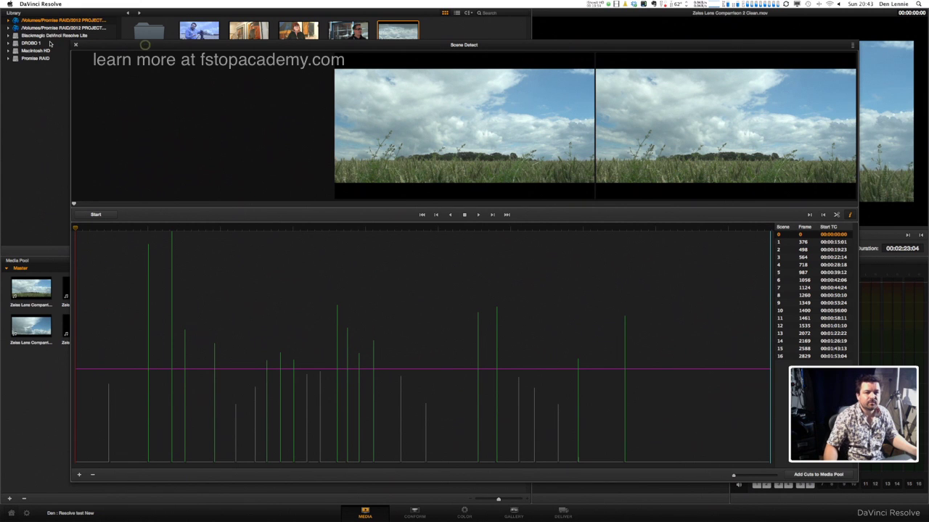
click(76, 46)
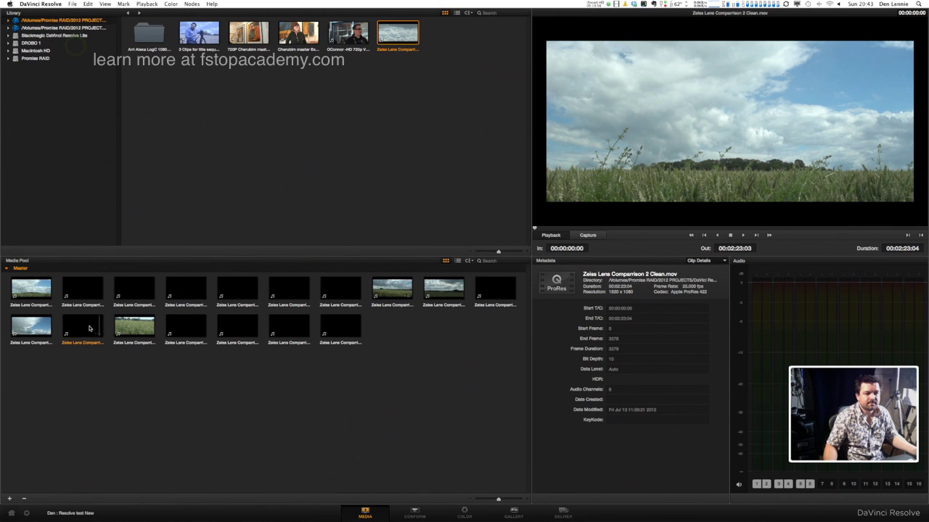
Switch to the Conform page to view the 25 fps Master Timeline with the 17 clips on Video 1.
click(419, 515)
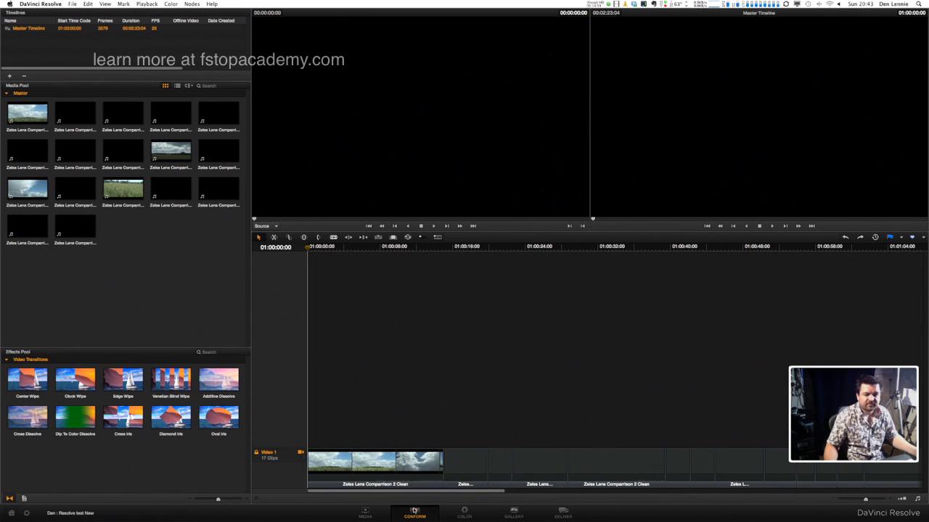